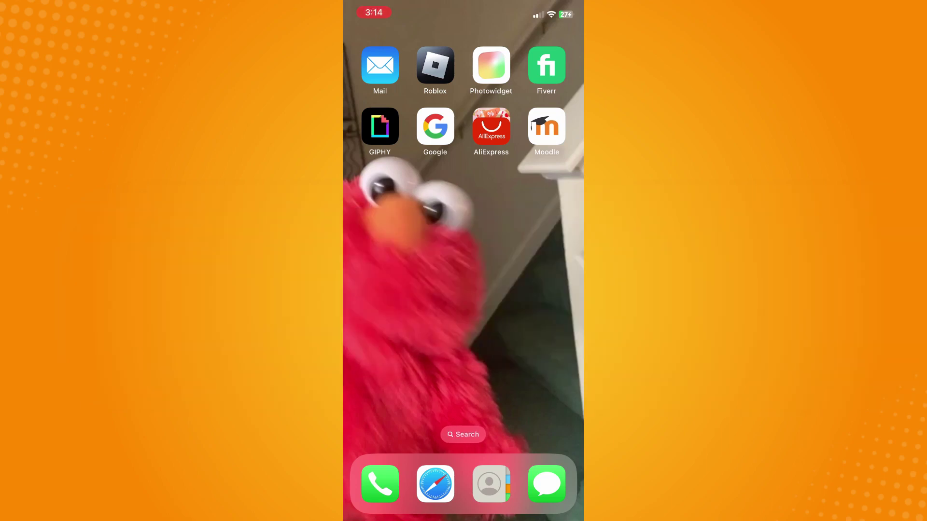
- Launch Roblox from the iPhone home screen
{"action": "left_click", "coordinate": [435, 66]}
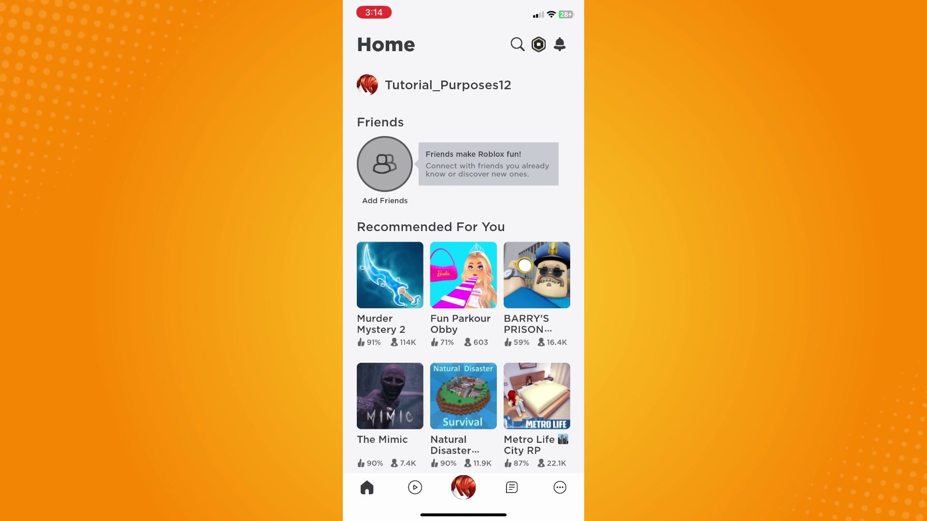
- Go to Settings from Roblox's More menu
{"action": "left_click", "coordinate": [560, 488]}
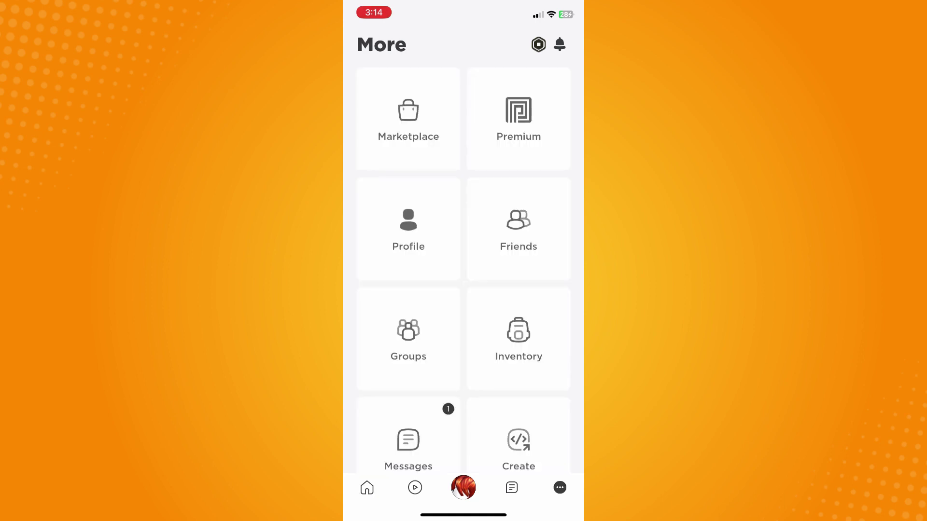
{"action": "scroll", "coordinate": [464, 269], "scroll_direction": "down", "scroll_amount": 5}
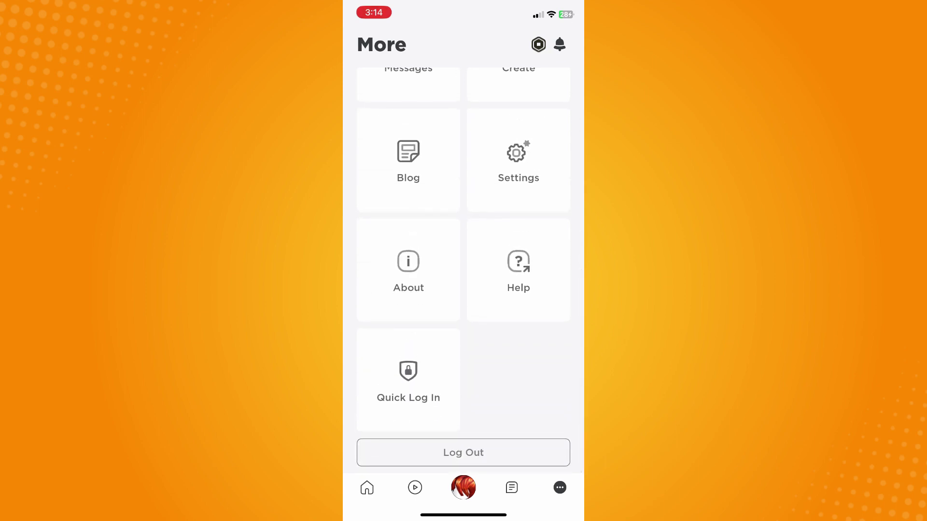
{"action": "left_click", "coordinate": [518, 161]}
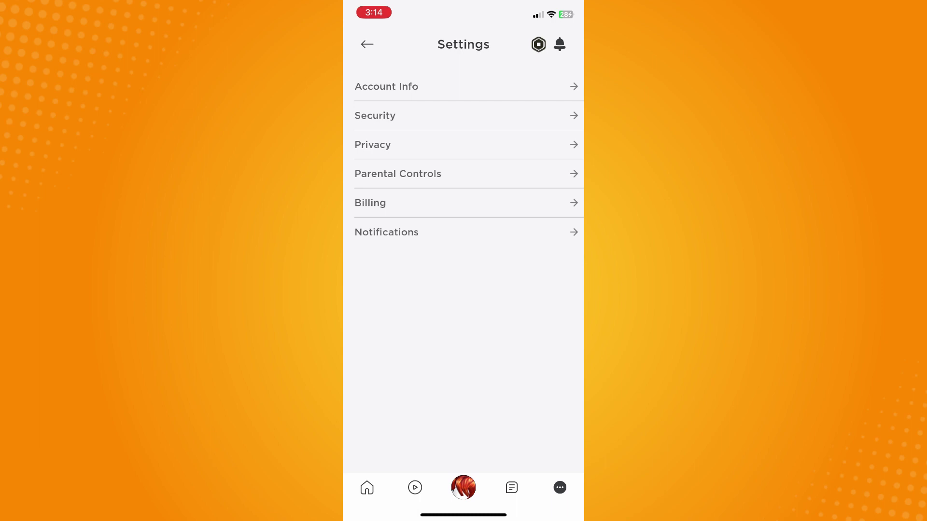
- Open Privacy settings and expand the private-server membership dropdown under Other Settings
{"action": "left_click", "coordinate": [373, 145]}
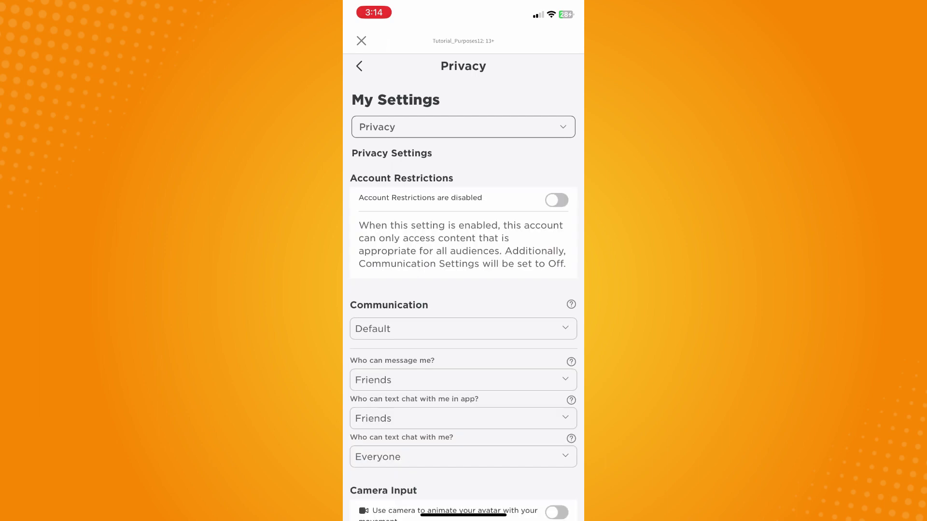
{"action": "scroll", "coordinate": [464, 290], "scroll_direction": "down", "scroll_amount": 5}
{"action": "scroll", "coordinate": [463, 290], "scroll_direction": "down", "scroll_amount": 6}
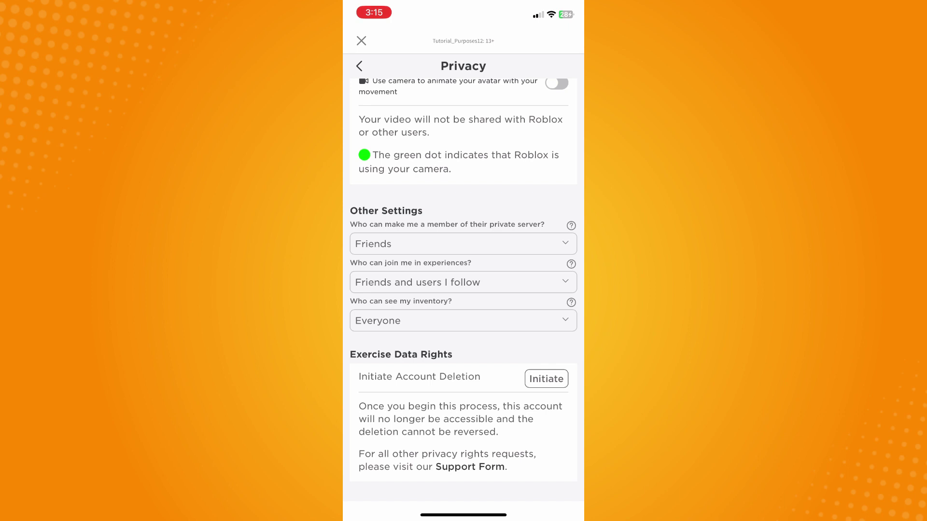
{"action": "left_click", "coordinate": [377, 244]}
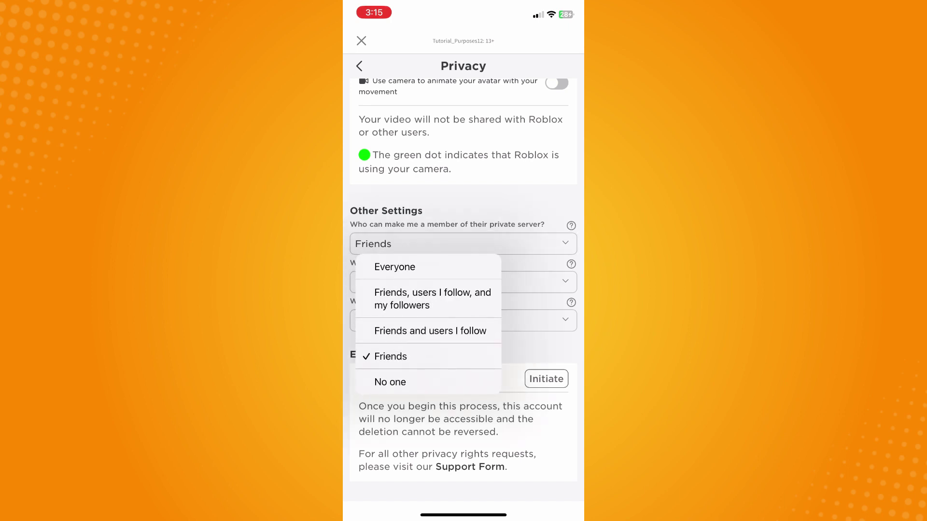
- Set 'Who can make me a member of their private server?' to Everyone
{"action": "left_click", "coordinate": [394, 266]}
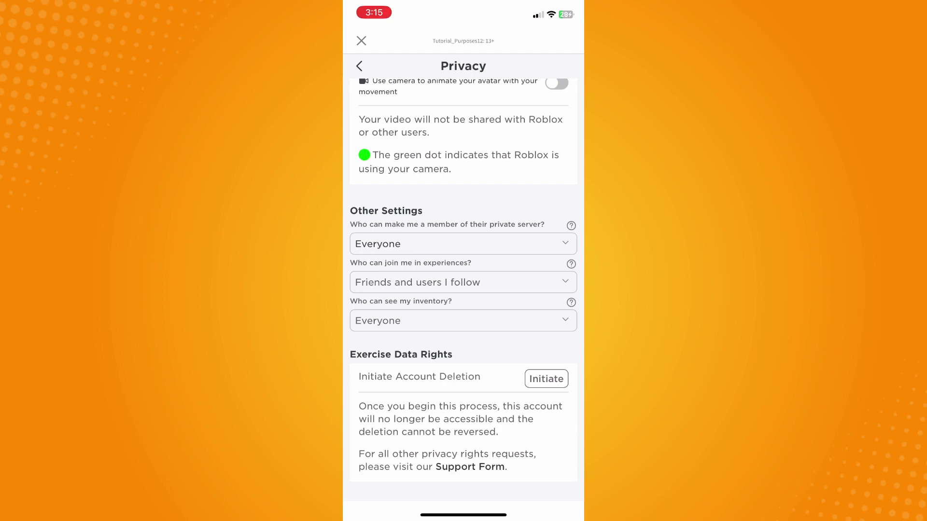
- Swipe up to leave Roblox and return to the home screen
{"action": "left_click_drag", "start_coordinate": [463, 515], "coordinate": [463, 290]}
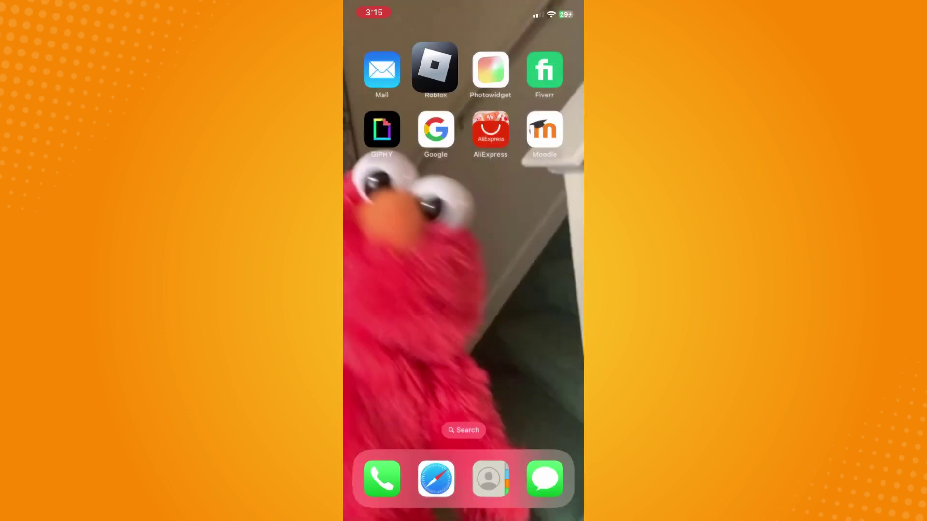